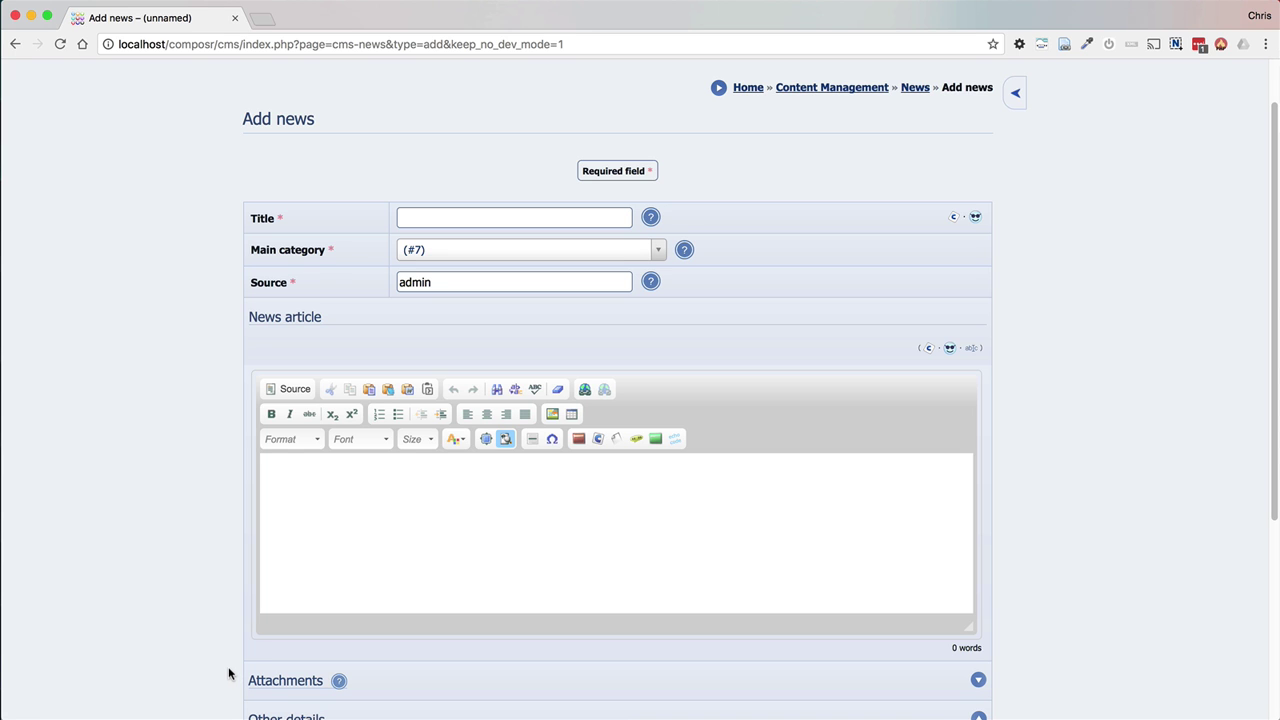
- Expand the Attachments section of the news form and enter "Title" as the news title
scroll(280, 672, "down", 1)
left_click(297, 630)
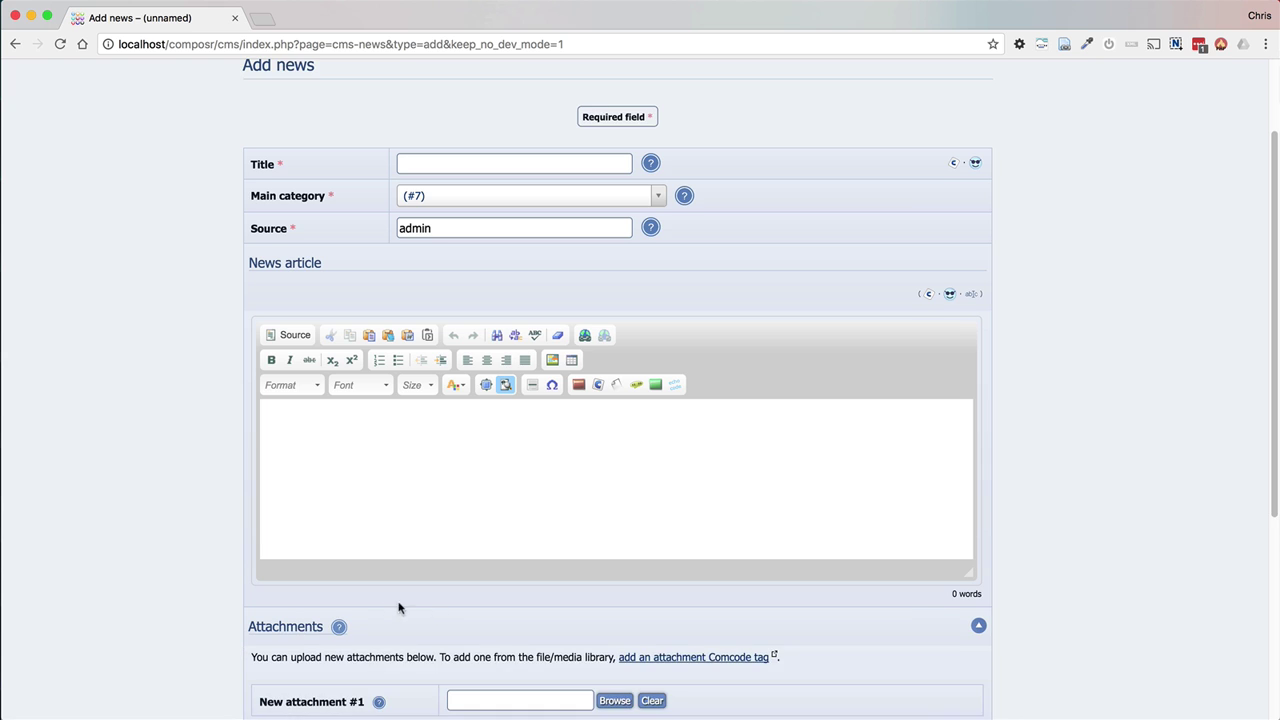
scroll(309, 571, "down", 1)
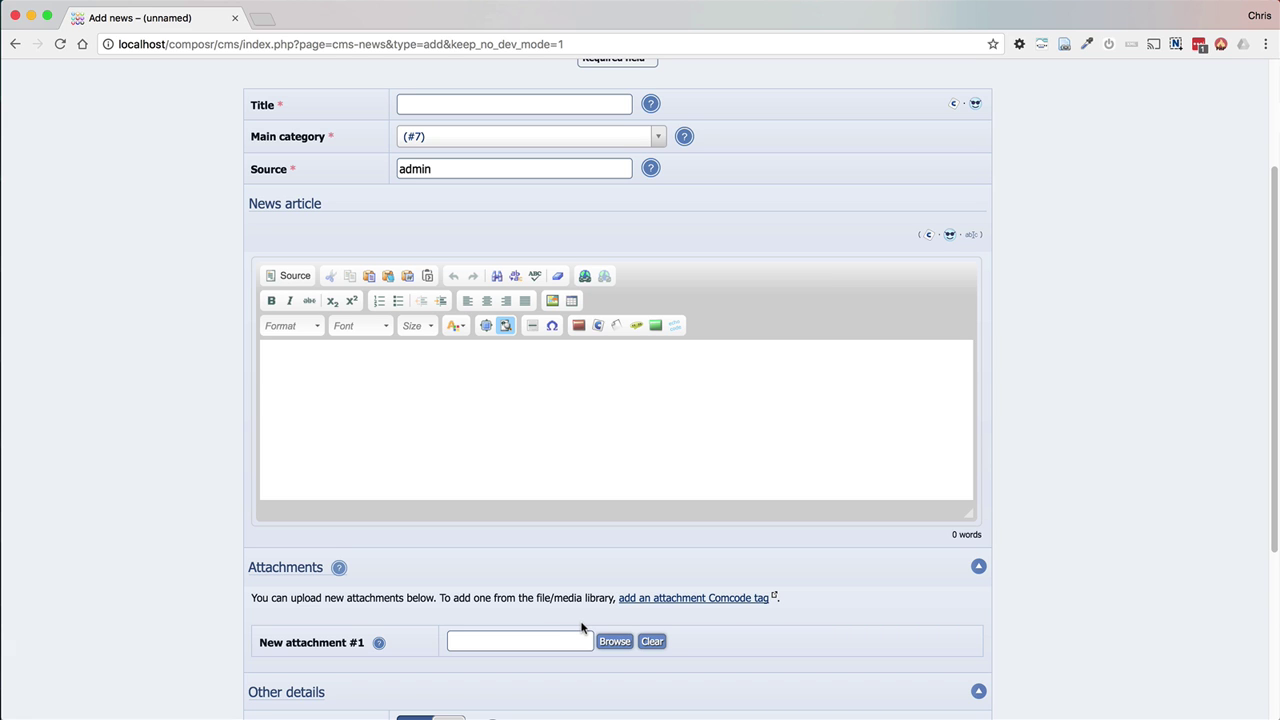
left_click(476, 106)
type("Title")
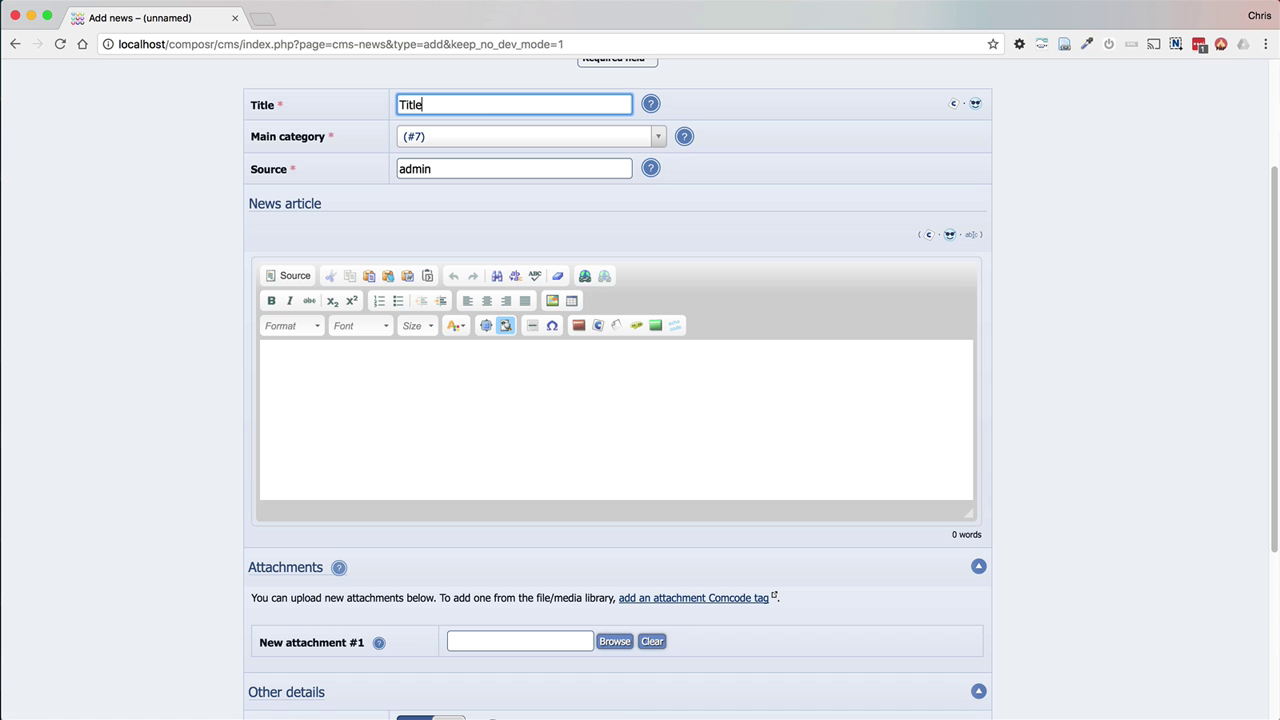
- Place the insertion point in the article body and upload pdf-sample.pdf as new attachment #1
left_click(558, 440)
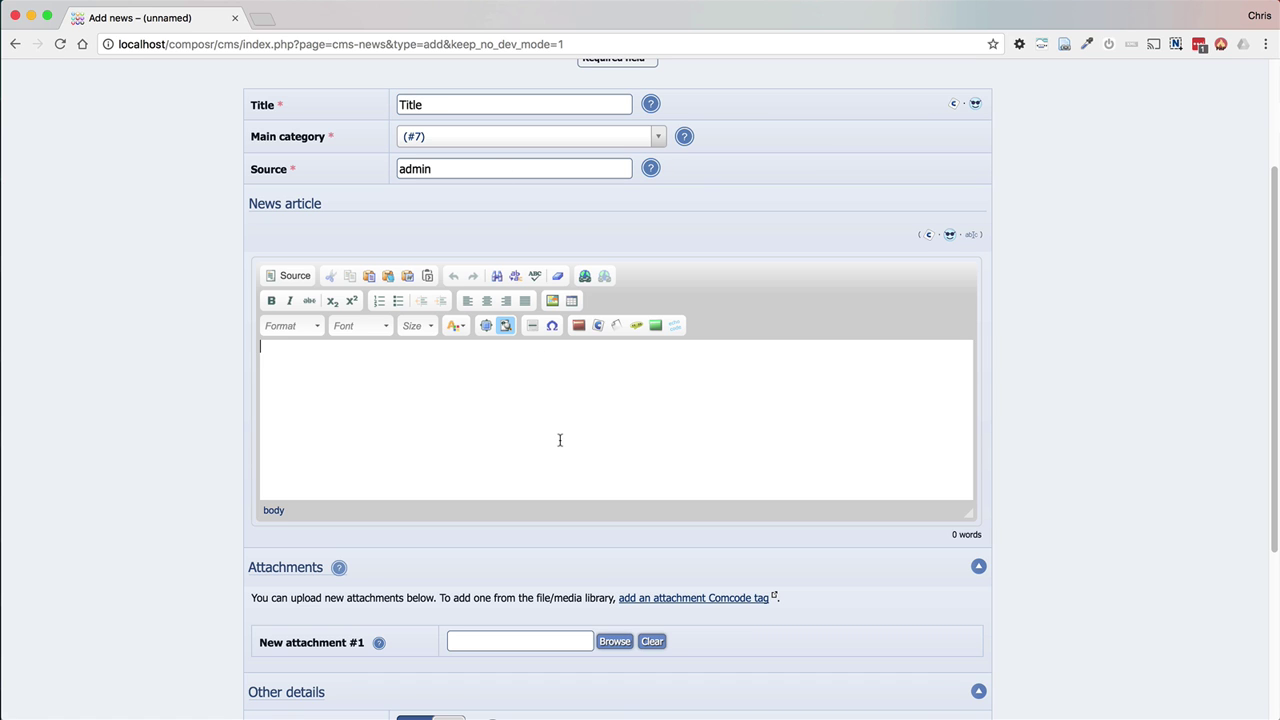
left_click(616, 643)
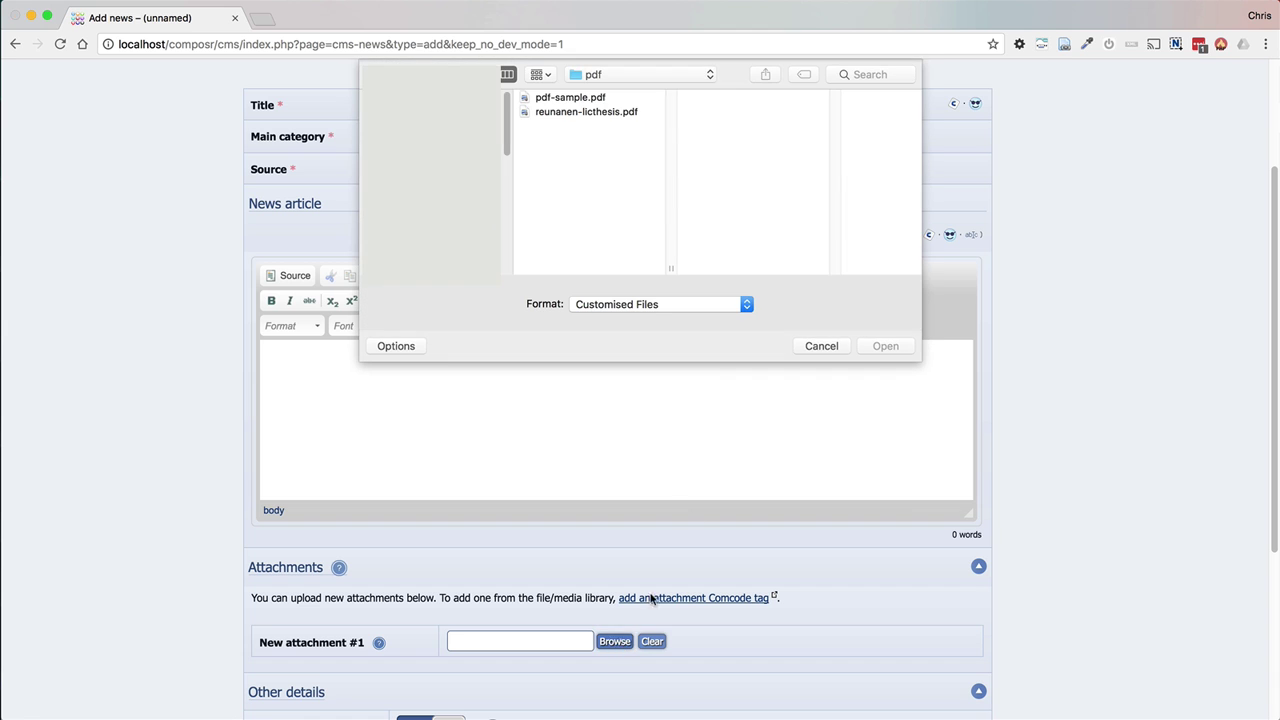
double_click(590, 100)
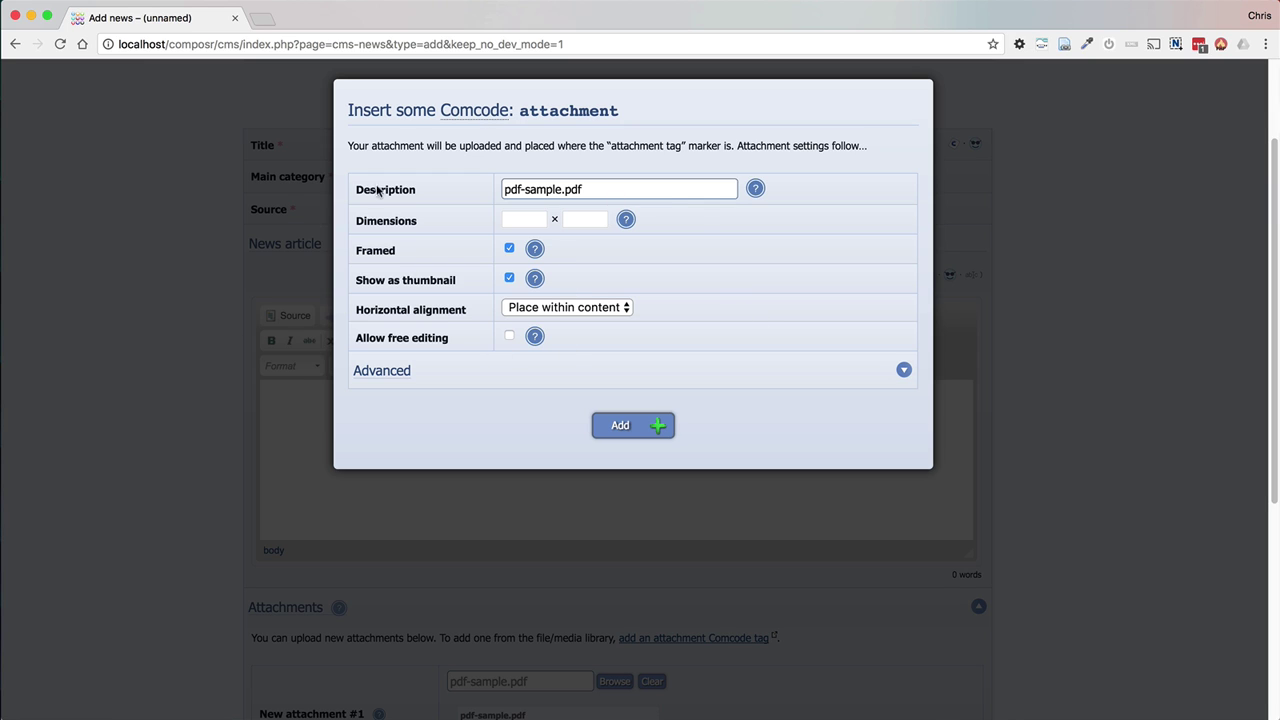
- Turn off Framed and turn on Allow free editing for the attachment, and expand its advanced settings
left_click(509, 248)
left_click(509, 337)
left_click(382, 374)
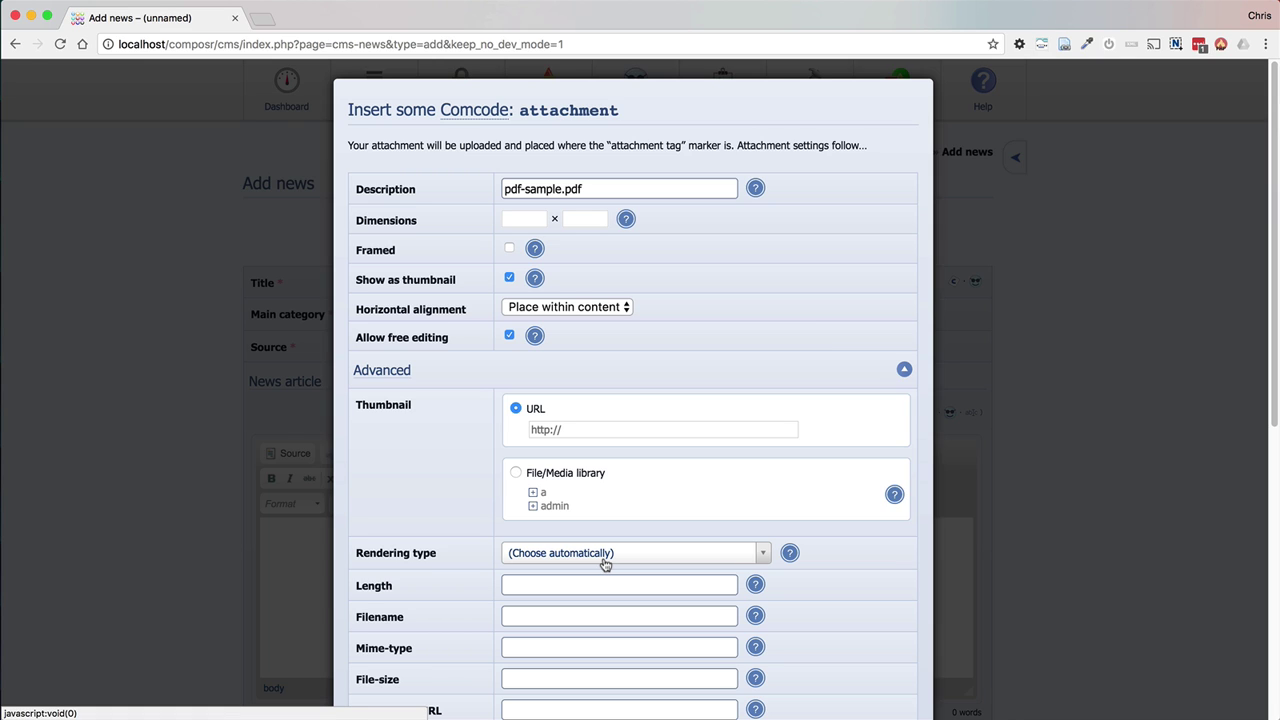
- Set the attachment's rendering type to "Display as a webpage-link / download" and add it to the article
left_click(605, 563)
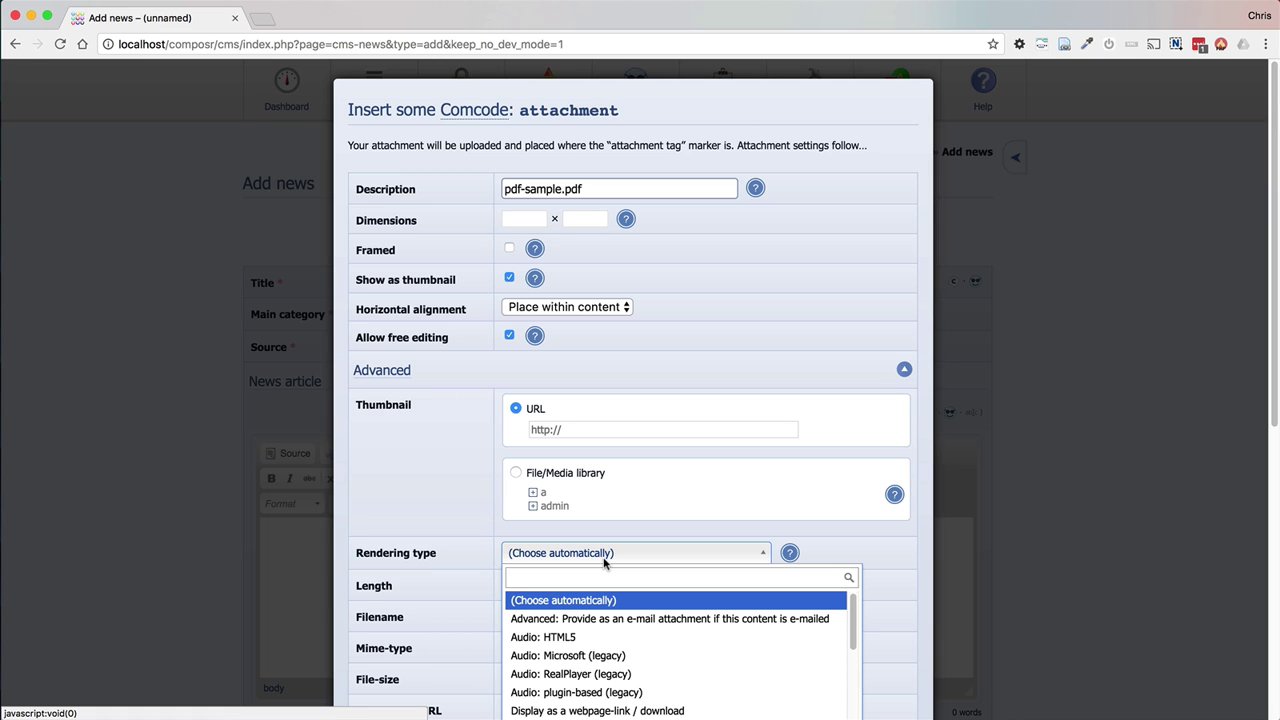
type("pdf")
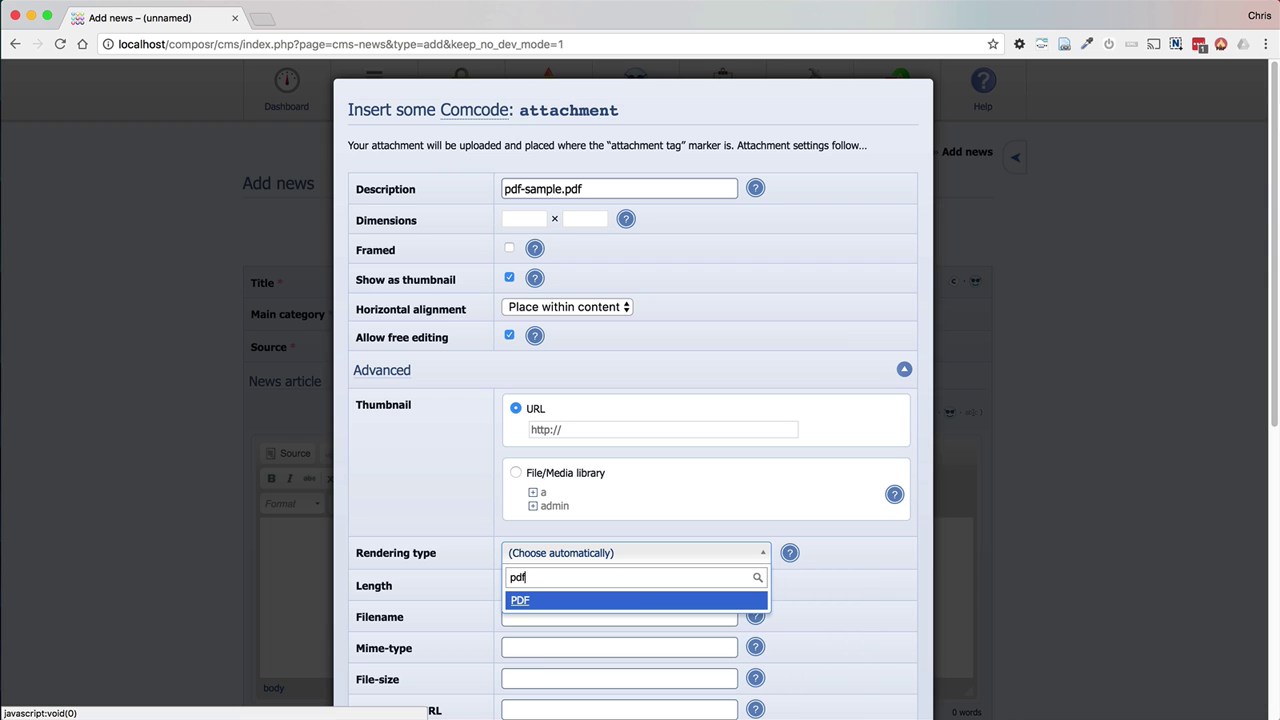
key("BackSpace")
key("BackSpace")
key("BackSpace")
type("link")
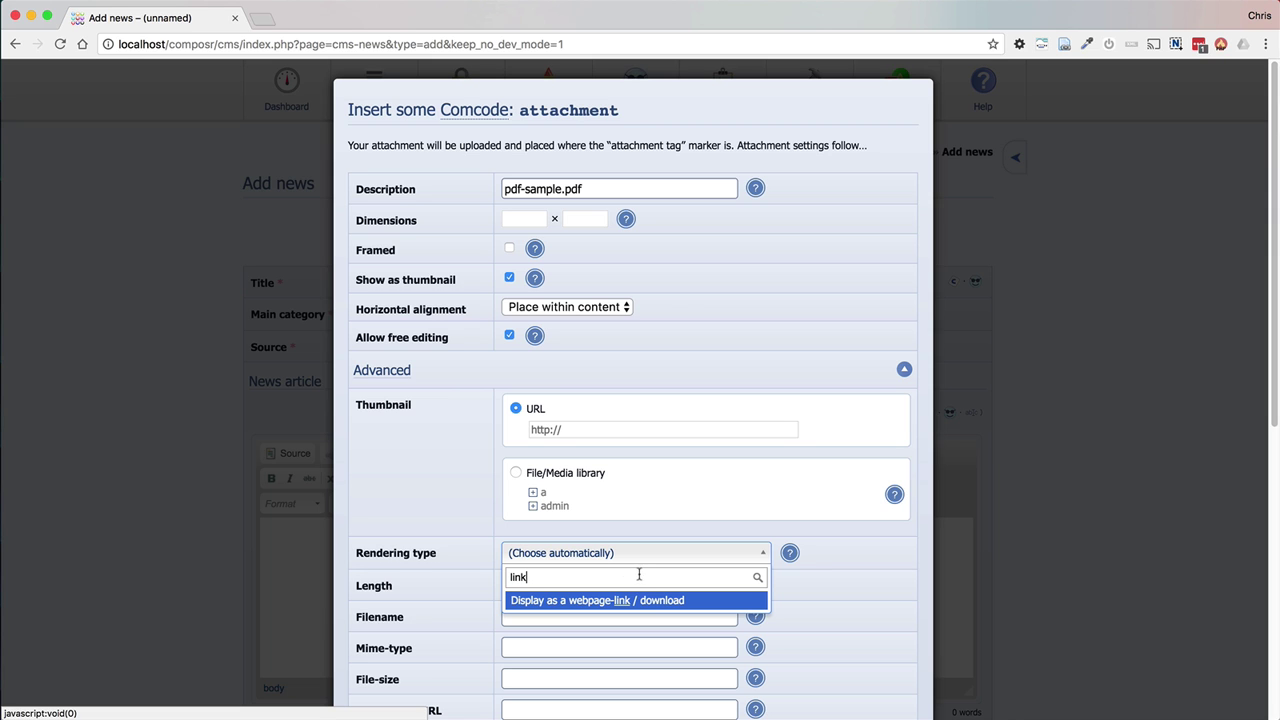
left_click(622, 602)
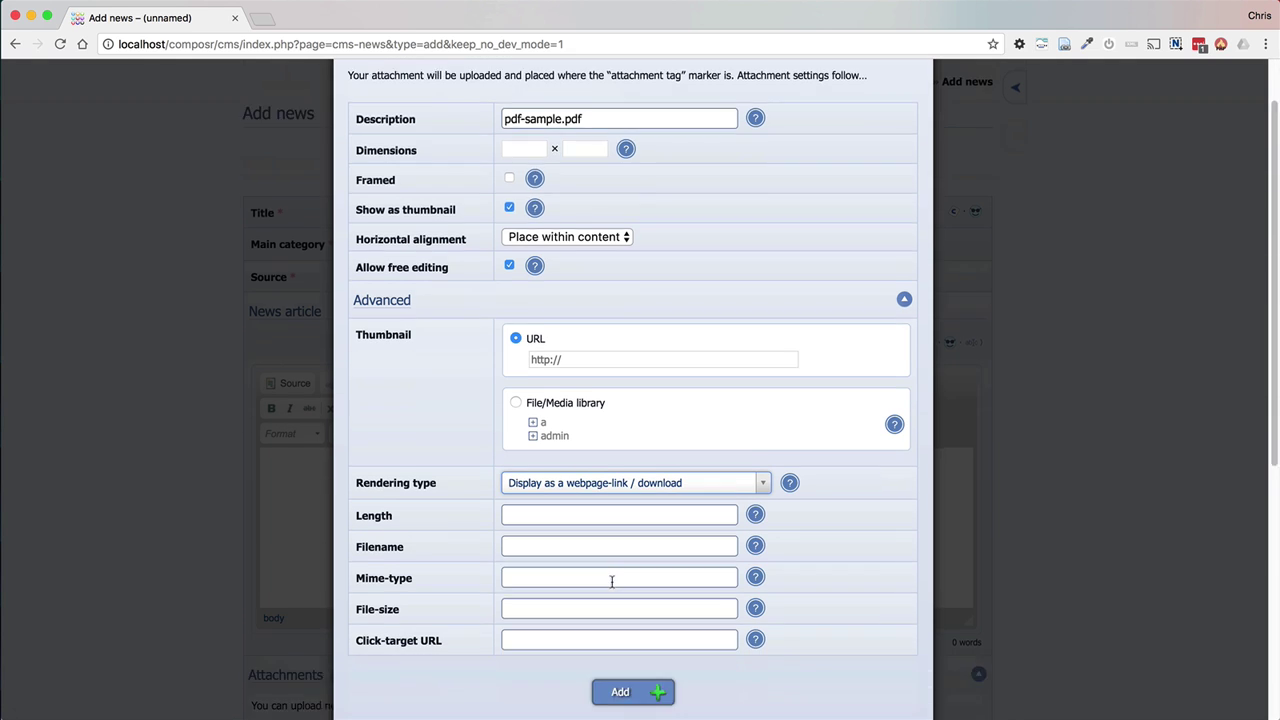
scroll(611, 580, "down", 5)
left_click(621, 413)
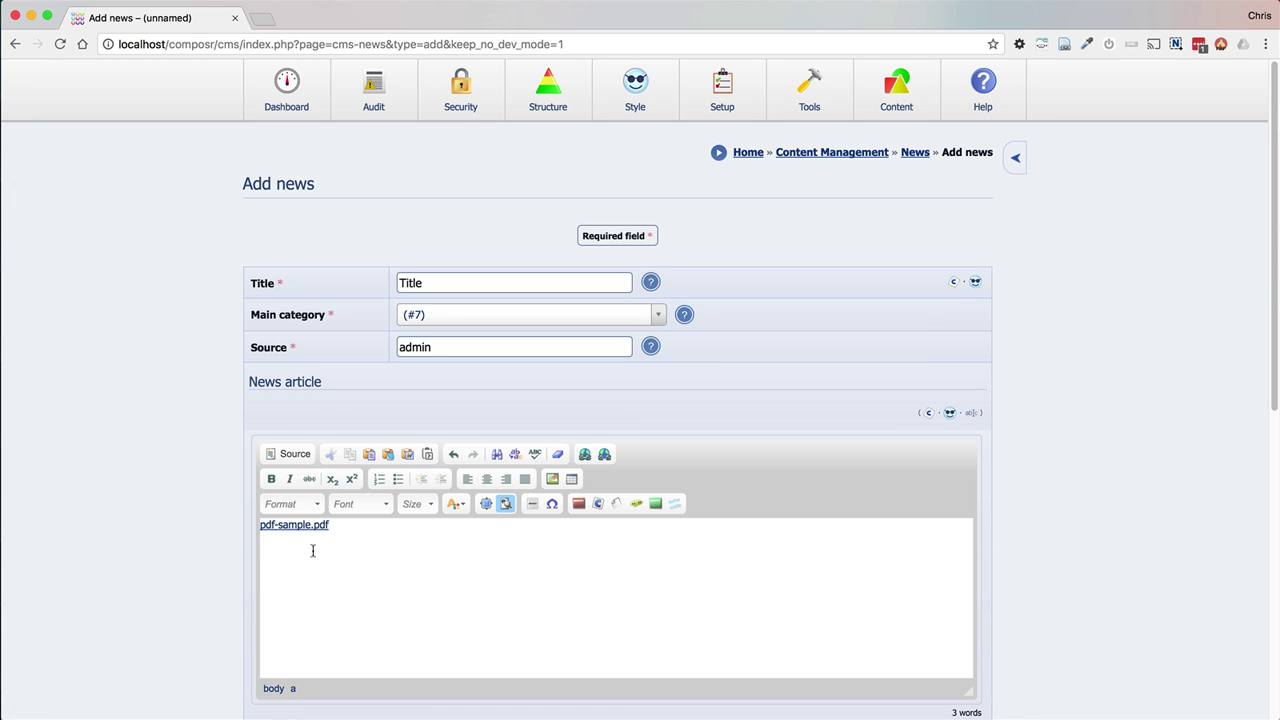
- Write "This is a link that you can get to " before the PDF link and put a period after it
left_click(318, 525)
type("This is a link ")
type("that you can get ")
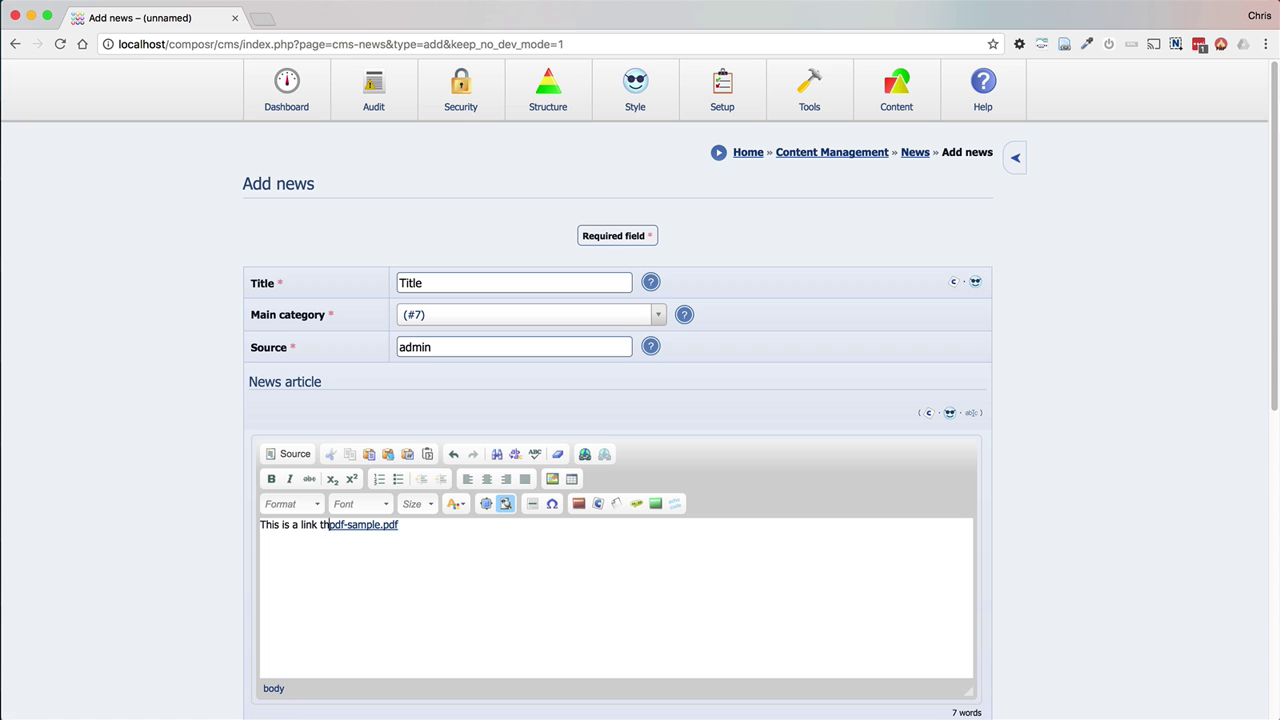
type("to")
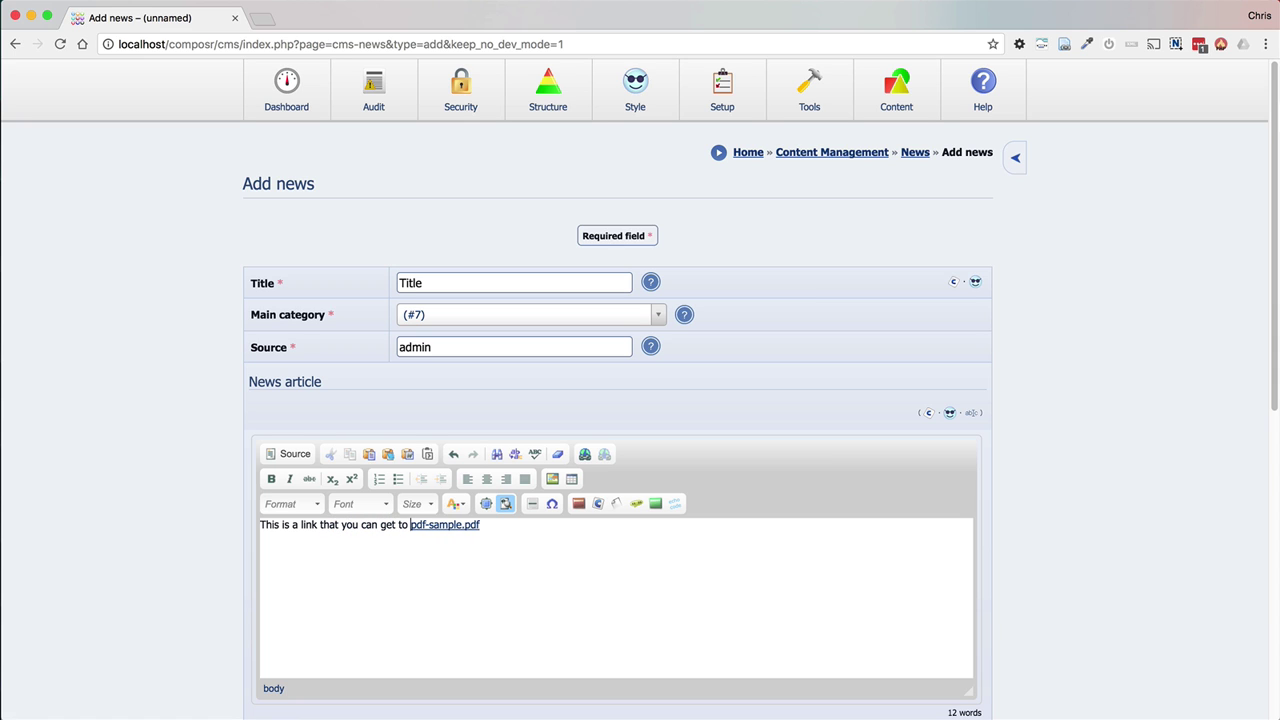
left_click(602, 556)
type(".")
type("xxx")
key("BackSpace")
key("BackSpace")
key("BackSpace")
- Replace the link text pdf-sample.pdf with "here", keeping the link itself
left_click(416, 531)
type("here")
key("Delete")
key("Delete")
key("Delete")
key("Delete")
key("Delete")
key("Delete")
key("Delete")
key("Delete")
key("Delete")
key("Delete")
key("Delete")
key("Delete")
key("Delete")
key("BackSpace")
type("ffdsfsd")
key("BackSpace")
key("BackSpace")
key("BackSpace")
key("BackSpace")
key("BackSpace")
key("BackSpace")
key("BackSpace")
- Preview the news article and check the PDF behind its "here" link, closing the PDF tab again
scroll(467, 560, "down", 1)
scroll(467, 560, "down", 5)
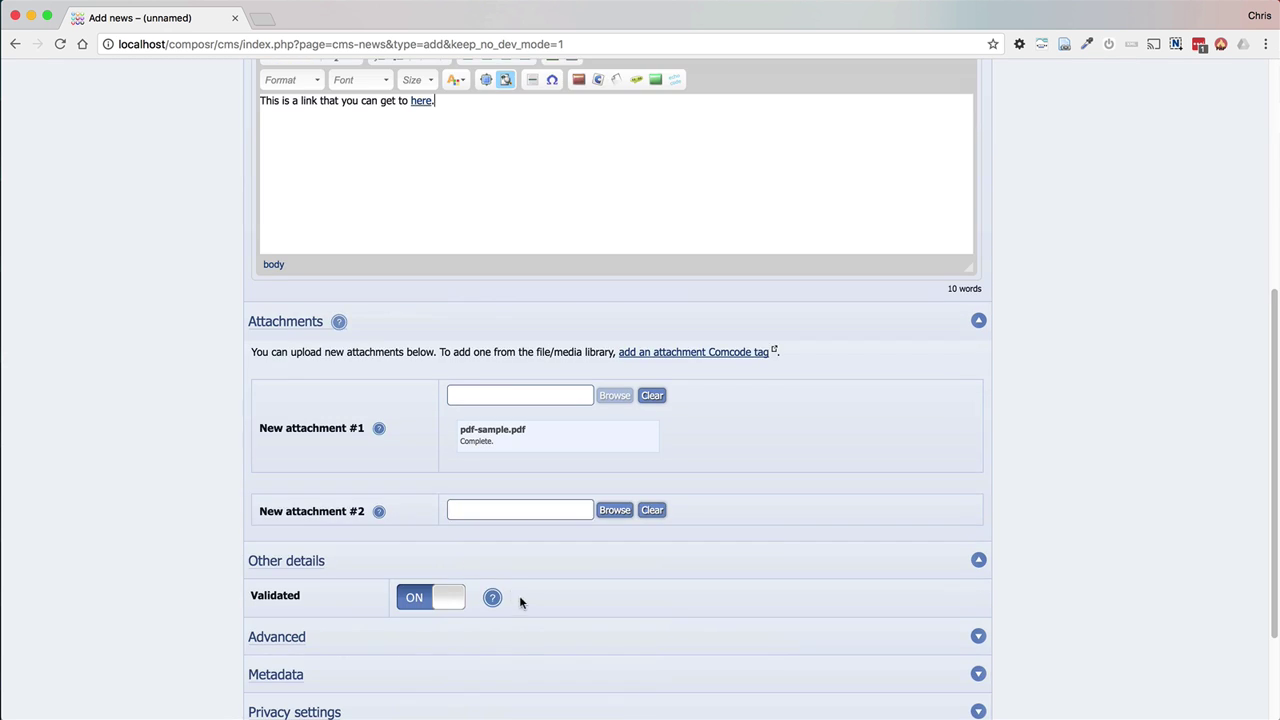
left_click(547, 613)
scroll(500, 615, "down", 1)
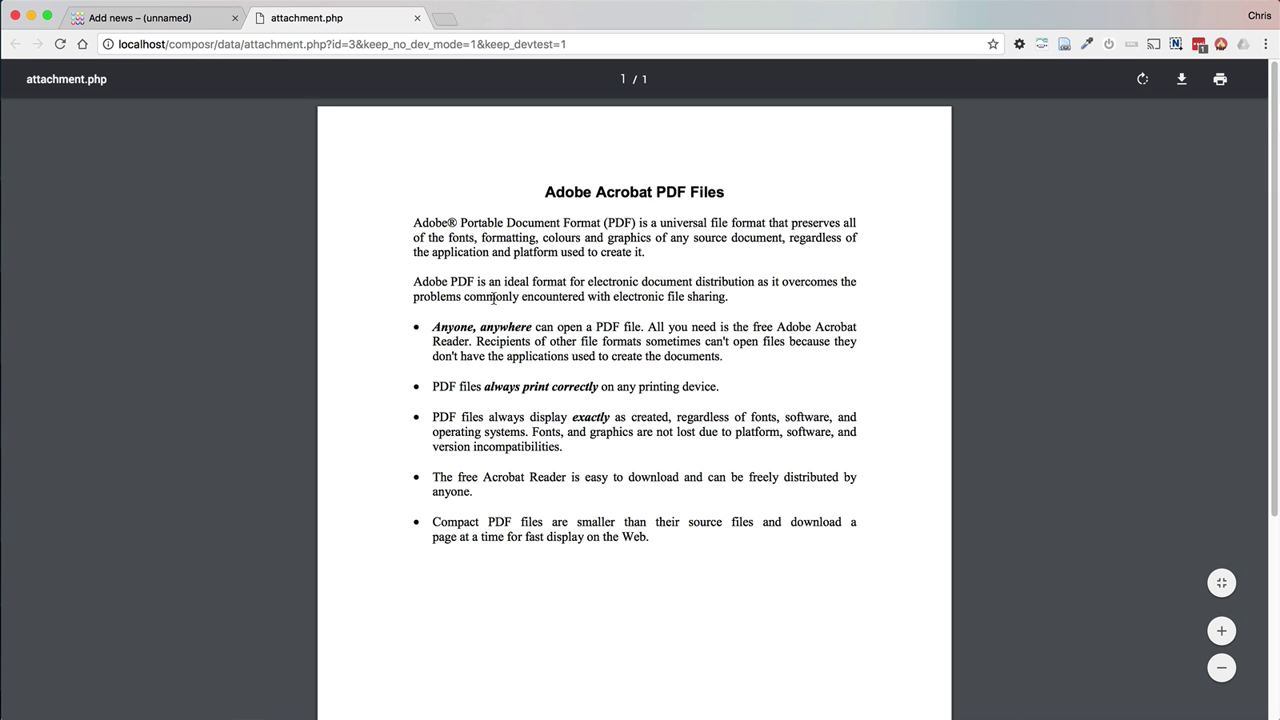
left_click(418, 18)
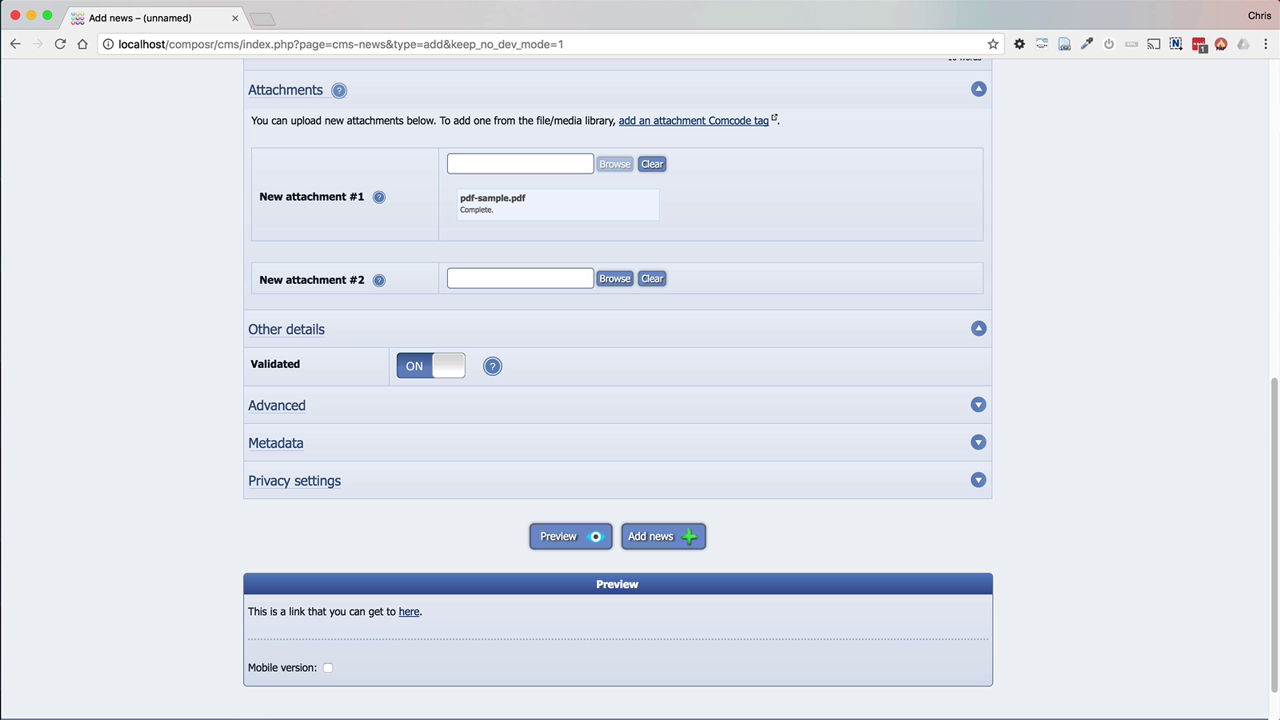